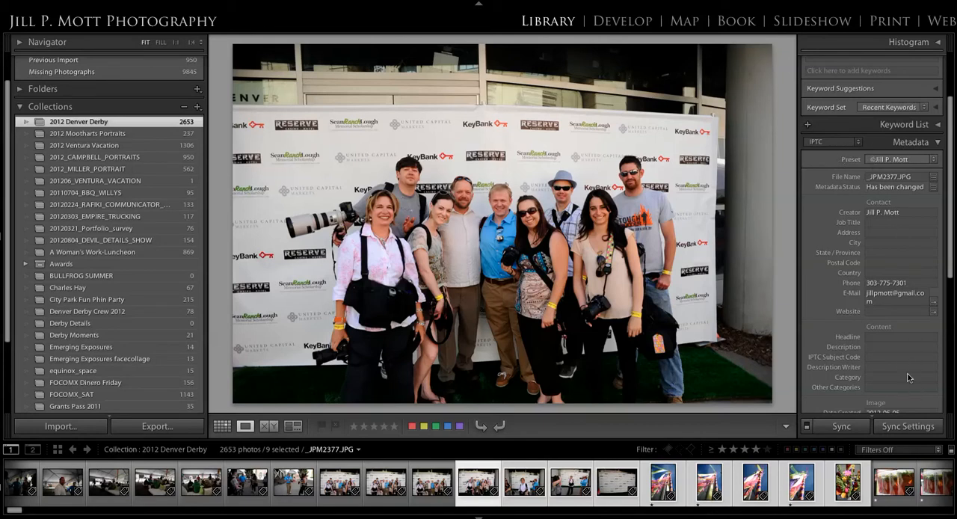
Step: Fill in the group photo's IPTC Description with "this is where I put my cutline- who, what, when, where, why, who?"
{"action": "scroll", "coordinate": [902, 365], "scroll_direction": "down", "scroll_amount": 1}
{"action": "scroll", "coordinate": [902, 365], "scroll_direction": "down", "scroll_amount": 6}
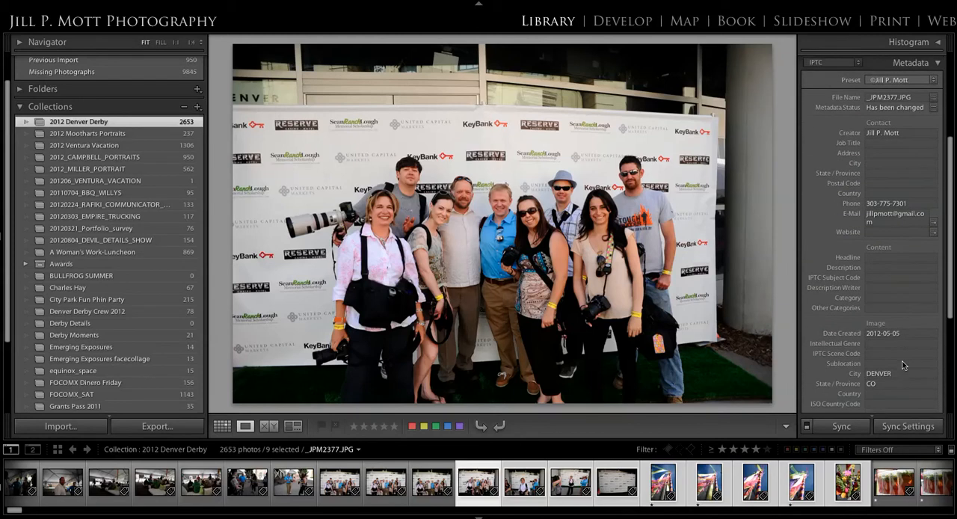
{"action": "scroll", "coordinate": [902, 365], "scroll_direction": "down", "scroll_amount": 3}
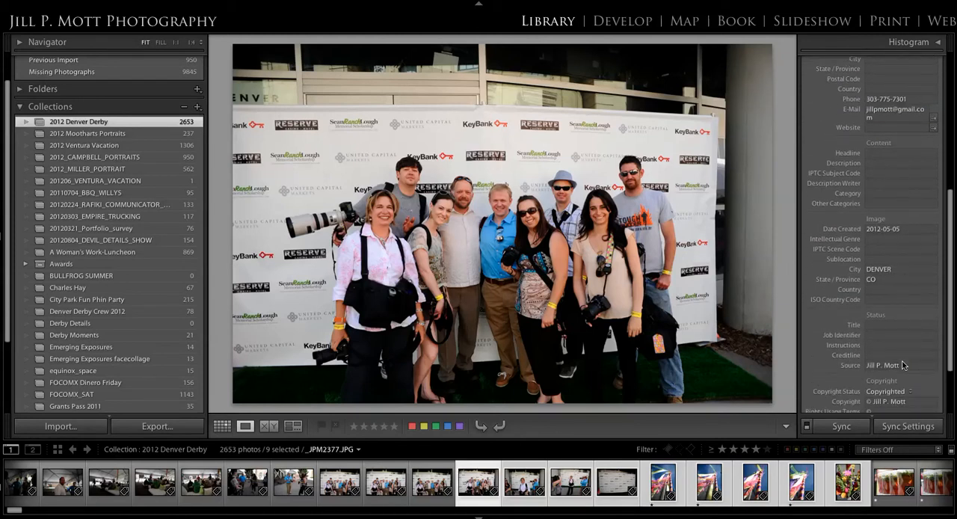
{"action": "scroll", "coordinate": [903, 365], "scroll_direction": "down", "scroll_amount": 5}
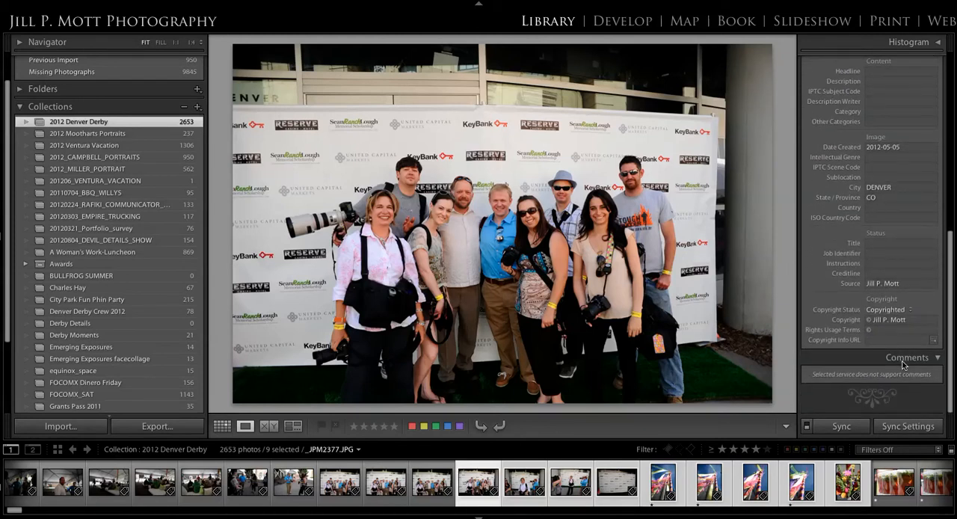
{"action": "scroll", "coordinate": [902, 364], "scroll_direction": "up", "scroll_amount": 10}
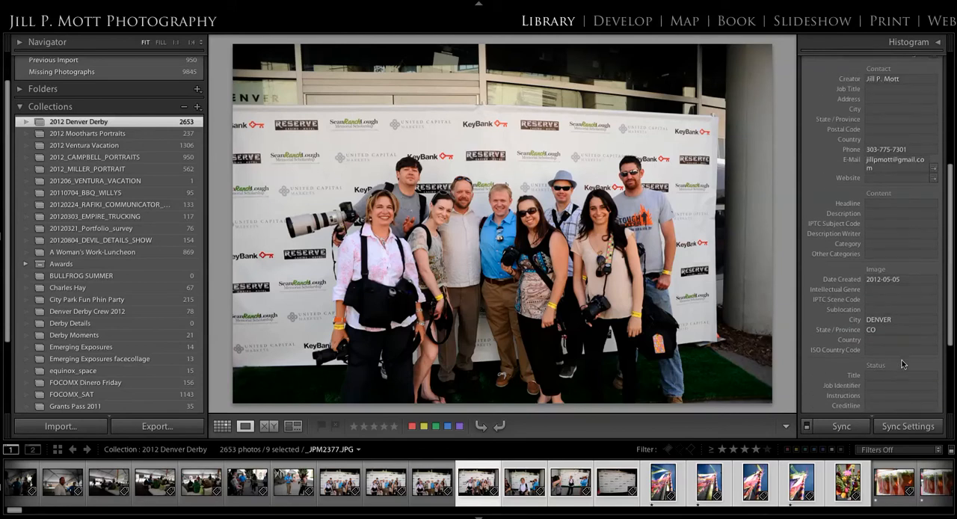
{"action": "scroll", "coordinate": [902, 359], "scroll_direction": "up", "scroll_amount": 4}
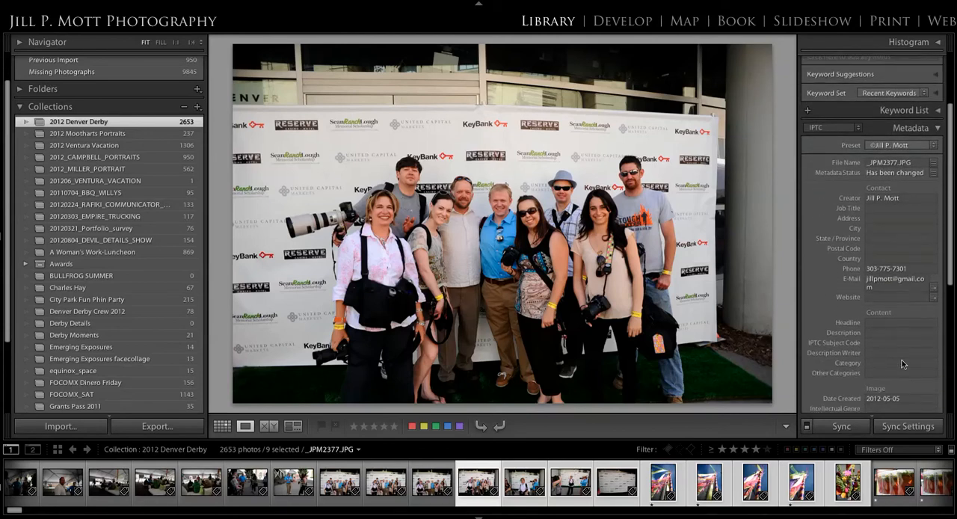
{"action": "left_click", "coordinate": [878, 333]}
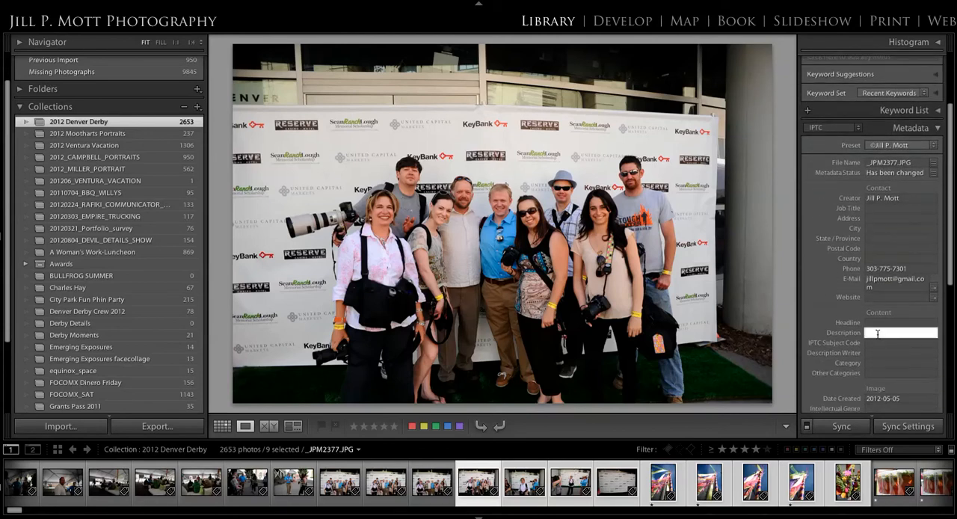
{"action": "type", "text": "this is where I put my cutline- who, what, when, where, why, who?"}
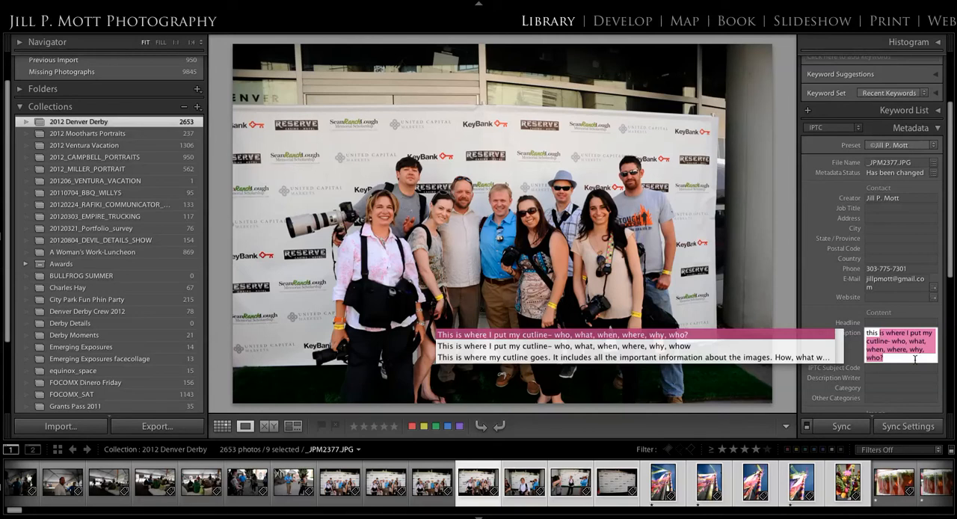
{"action": "left_click", "coordinate": [916, 359]}
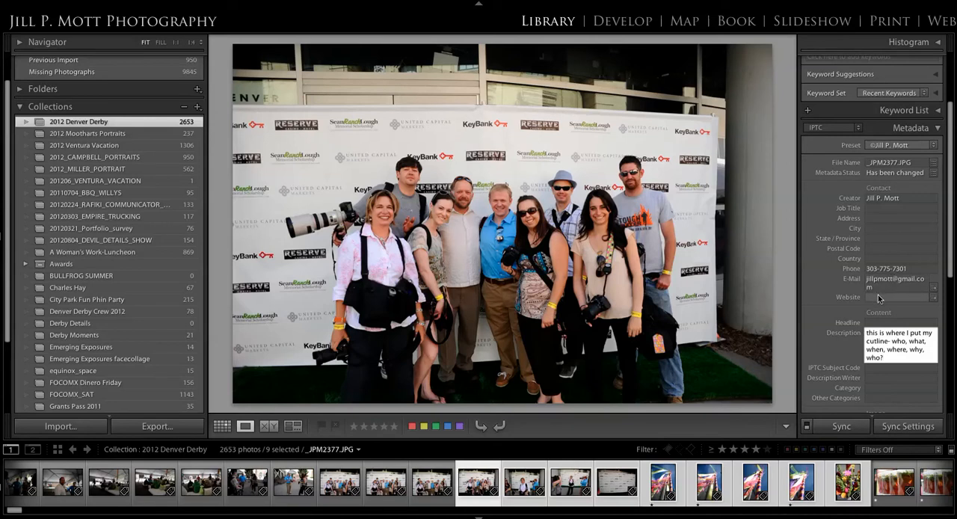
{"action": "scroll", "coordinate": [878, 298], "scroll_direction": "down", "scroll_amount": 2}
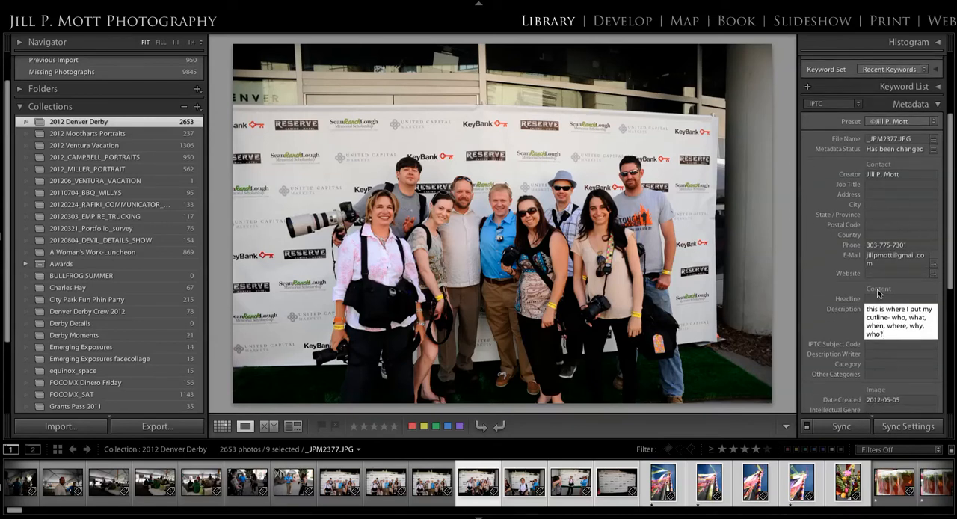
{"action": "scroll", "coordinate": [878, 295], "scroll_direction": "down", "scroll_amount": 5}
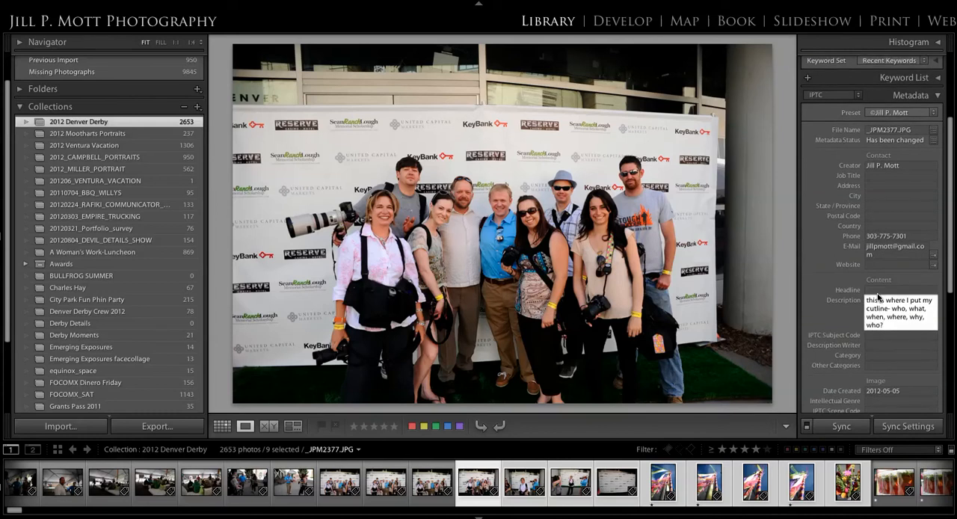
{"action": "scroll", "coordinate": [877, 298], "scroll_direction": "down", "scroll_amount": 9}
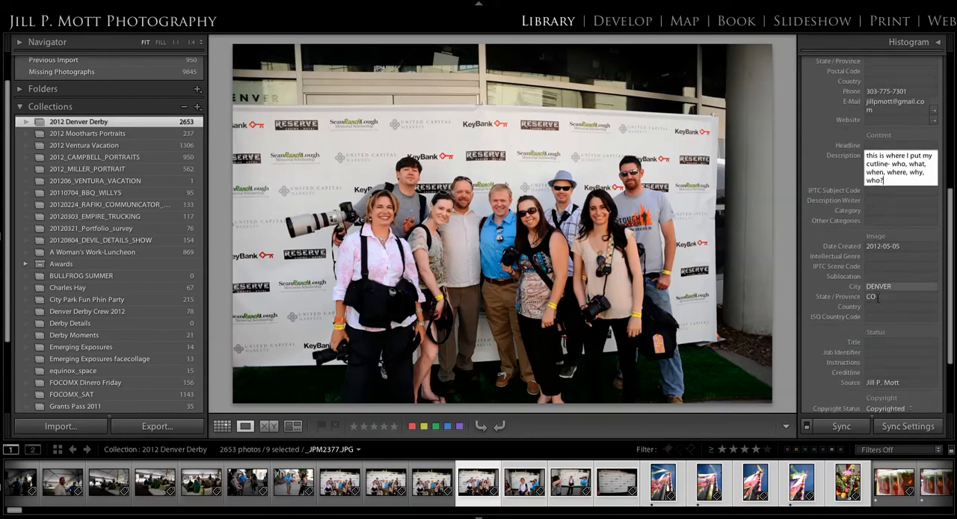
{"action": "scroll", "coordinate": [877, 295], "scroll_direction": "up", "scroll_amount": 13}
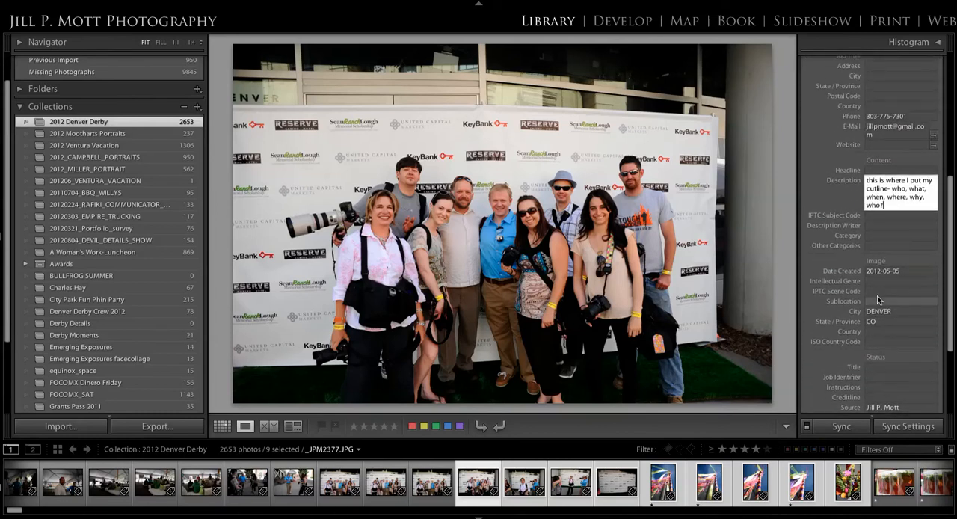
{"action": "scroll", "coordinate": [878, 301], "scroll_direction": "up", "scroll_amount": 1}
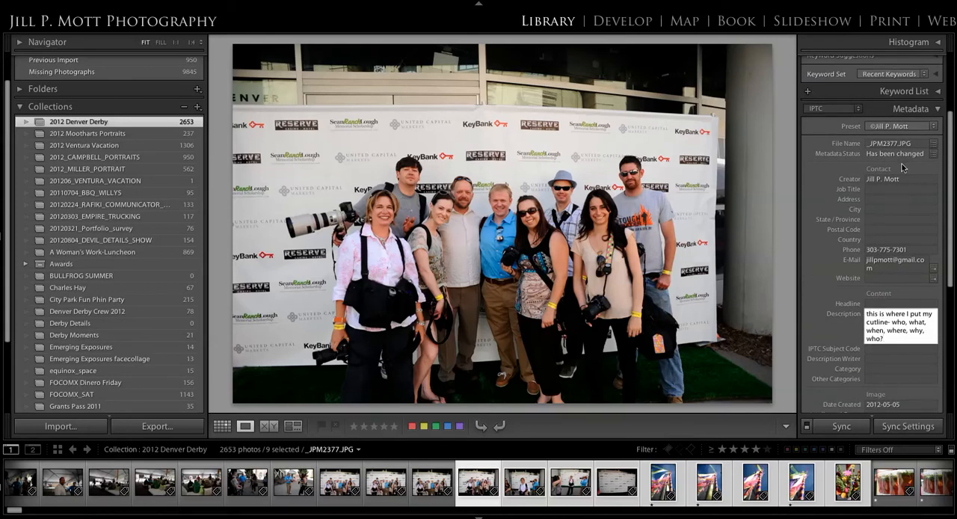
{"action": "left_click", "coordinate": [831, 318]}
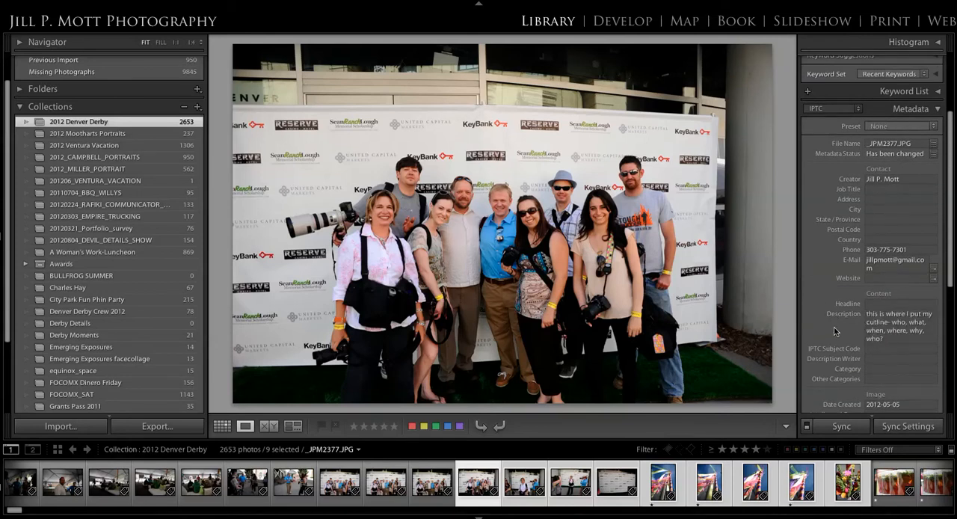
{"action": "scroll", "coordinate": [888, 295], "scroll_direction": "up", "scroll_amount": 2}
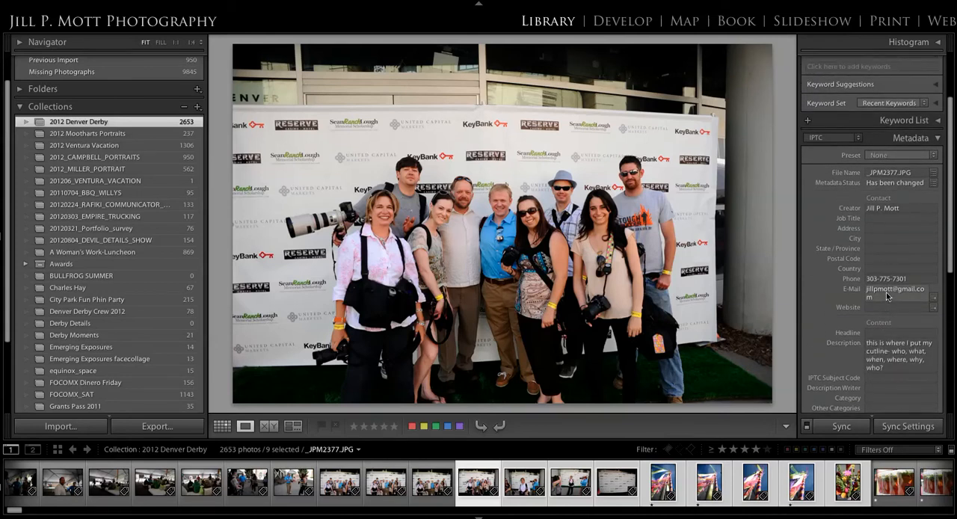
{"action": "left_click", "coordinate": [905, 67]}
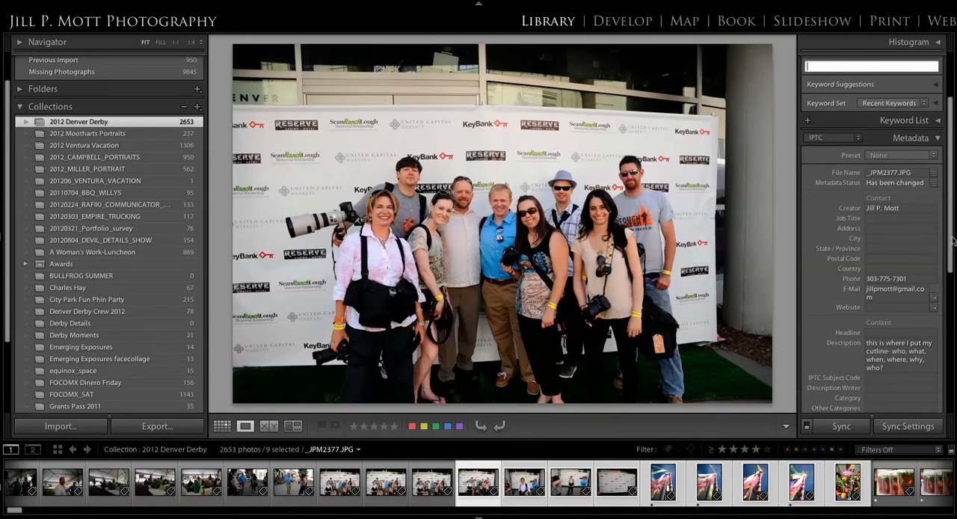
{"action": "left_click", "coordinate": [881, 366]}
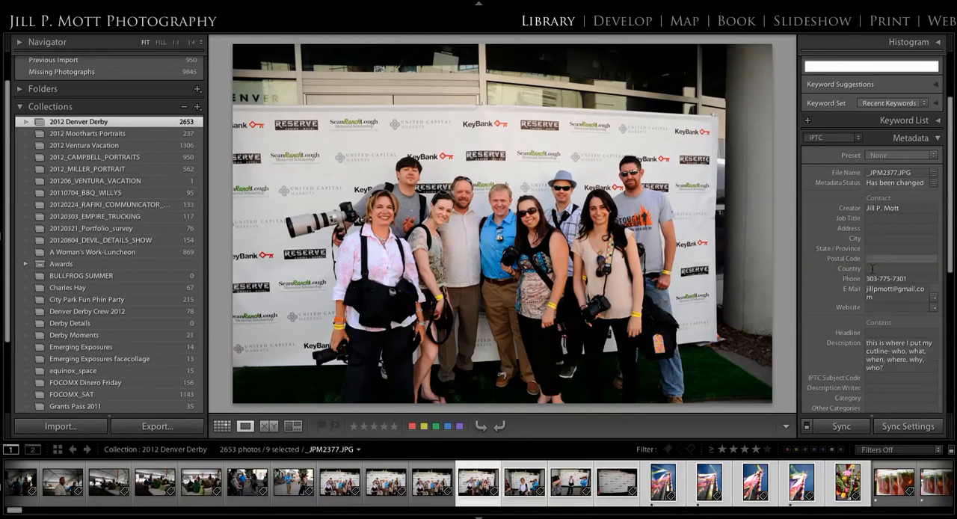
{"action": "type", "text": "?"}
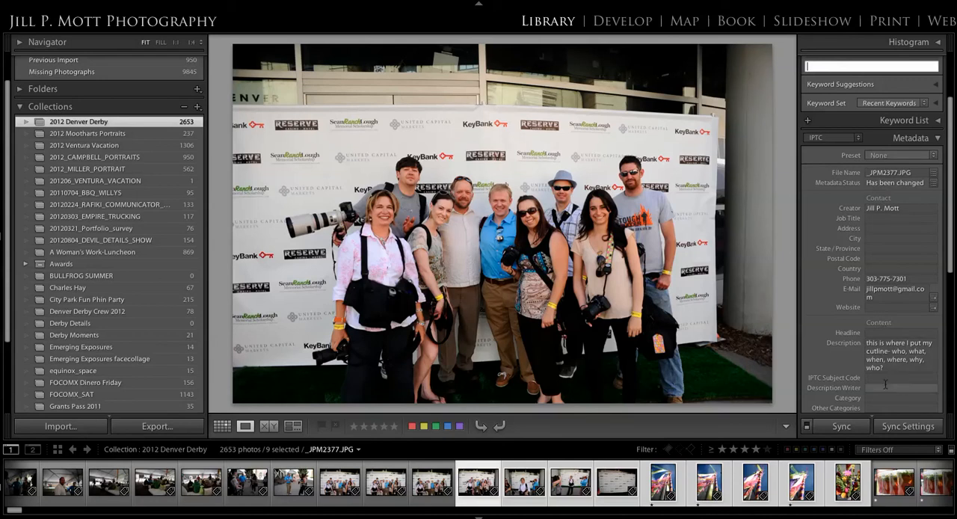
{"action": "left_click", "coordinate": [933, 155]}
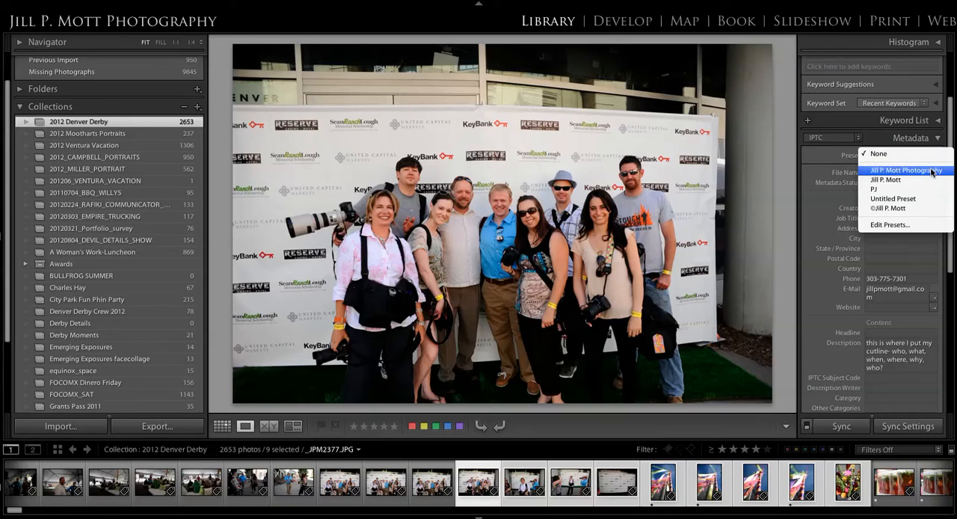
{"action": "left_click", "coordinate": [910, 209]}
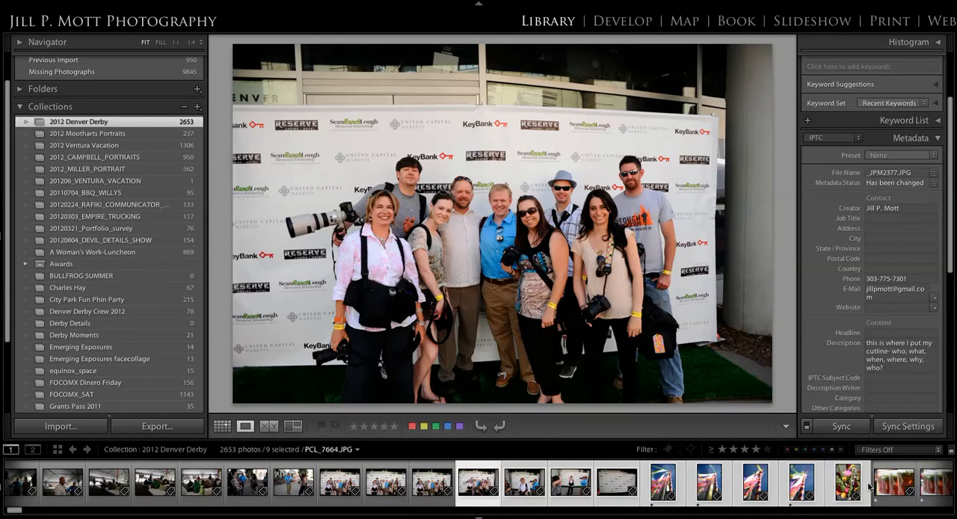
Step: Add the drinks photo next to the selected range to the selection and end its export subfolder name with "_best_images"
{"action": "left_click", "coordinate": [894, 485], "text": "ctrl"}
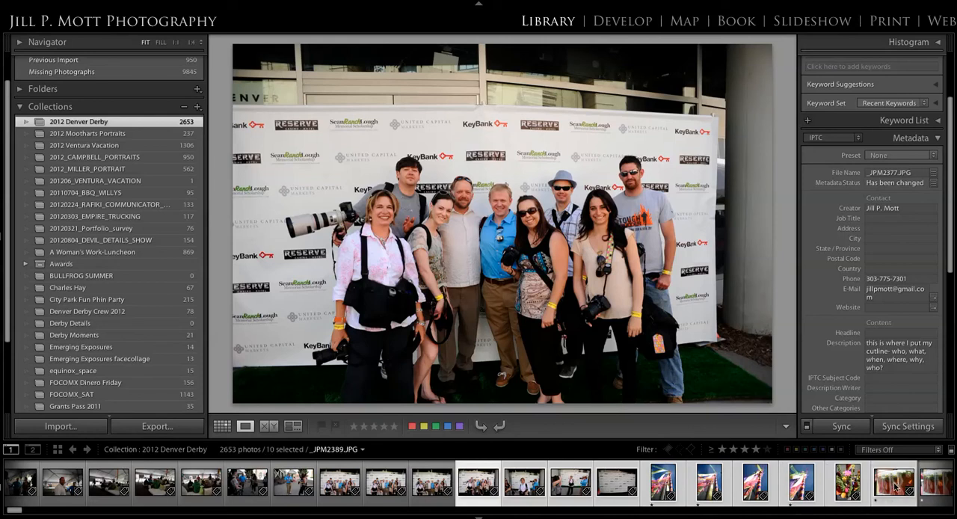
{"action": "left_click", "coordinate": [155, 426]}
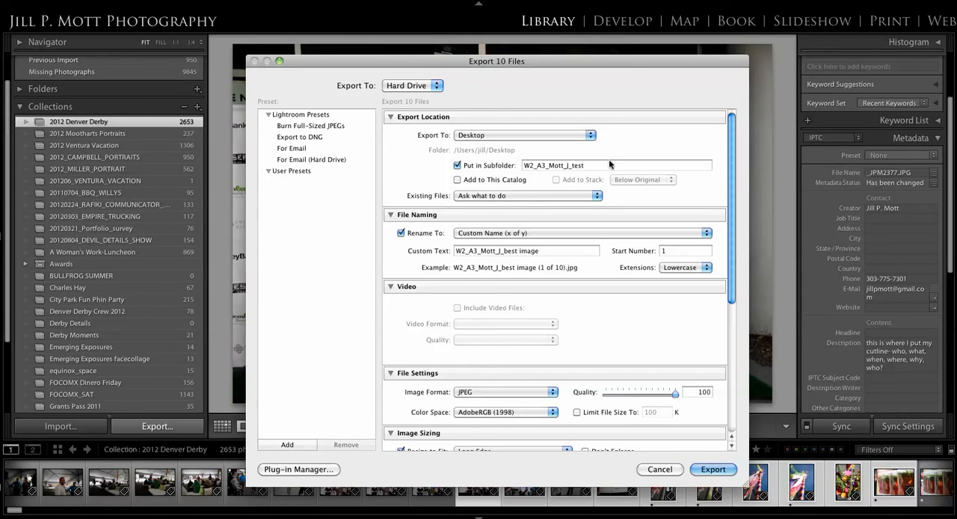
{"action": "double_click", "coordinate": [571, 165]}
{"action": "left_click", "coordinate": [587, 165]}
{"action": "left_click_drag", "start_coordinate": [588, 165], "coordinate": [568, 167]}
{"action": "key", "text": "BackSpace"}
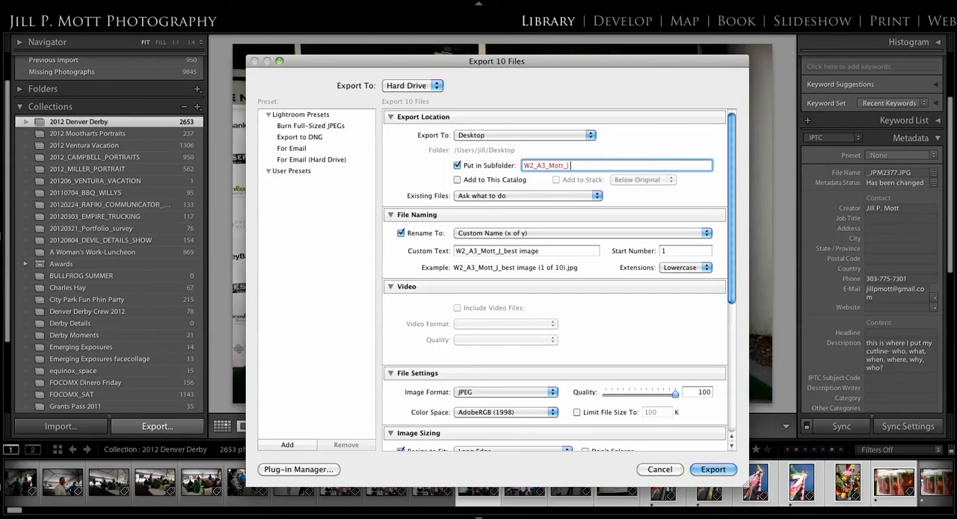
{"action": "type", "text": "_best_images"}
Step: Choose Custom Name (x of y) for the file naming, review the remaining export settings, and export the selected photos
{"action": "left_click", "coordinate": [560, 235]}
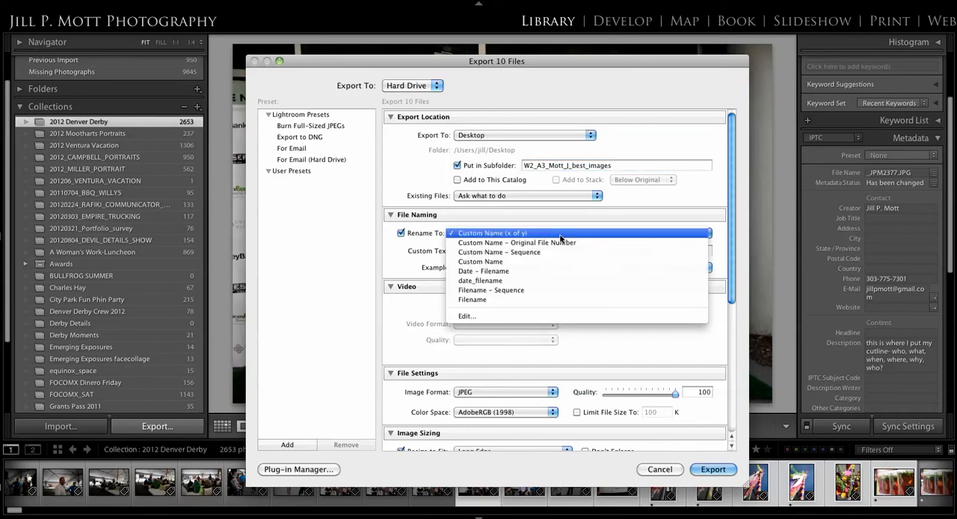
{"action": "left_click", "coordinate": [560, 234]}
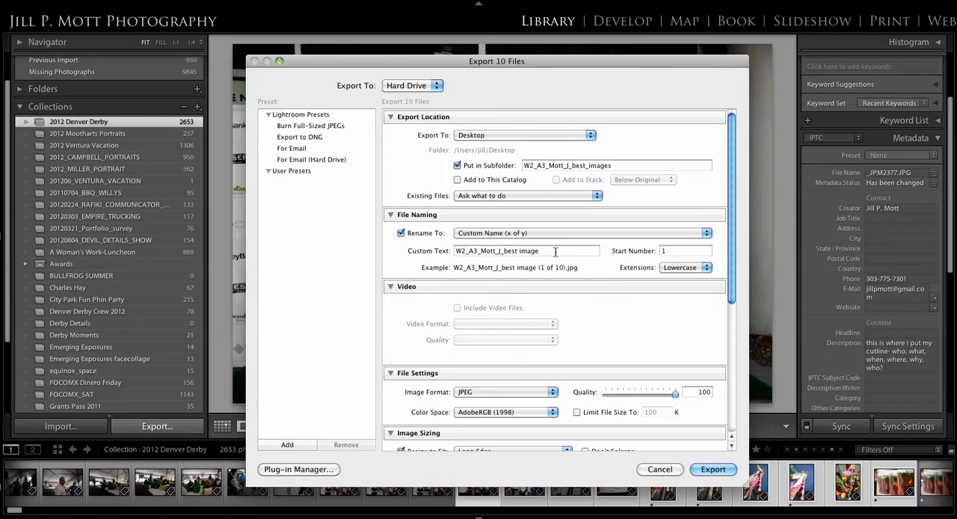
{"action": "scroll", "coordinate": [555, 251], "scroll_direction": "down", "scroll_amount": 5}
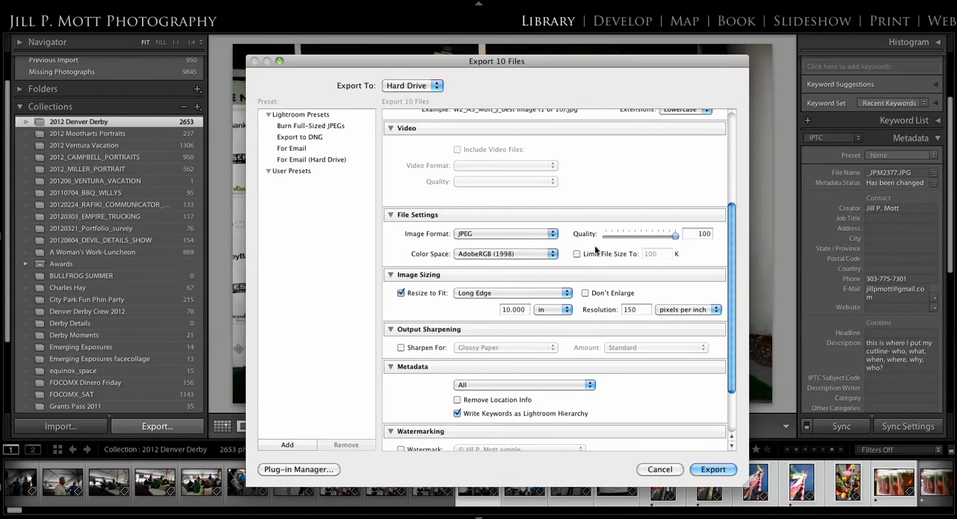
{"action": "scroll", "coordinate": [594, 256], "scroll_direction": "down", "scroll_amount": 3}
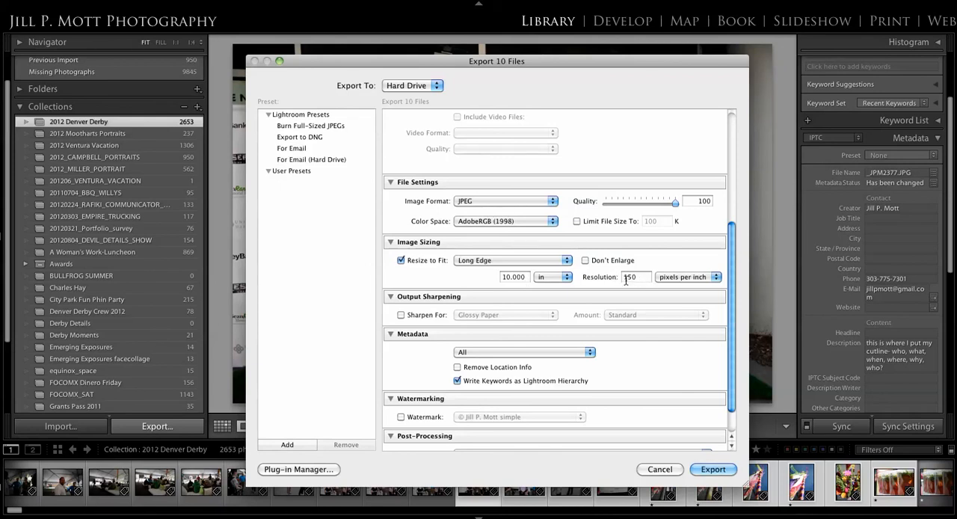
{"action": "scroll", "coordinate": [627, 277], "scroll_direction": "down", "scroll_amount": 3}
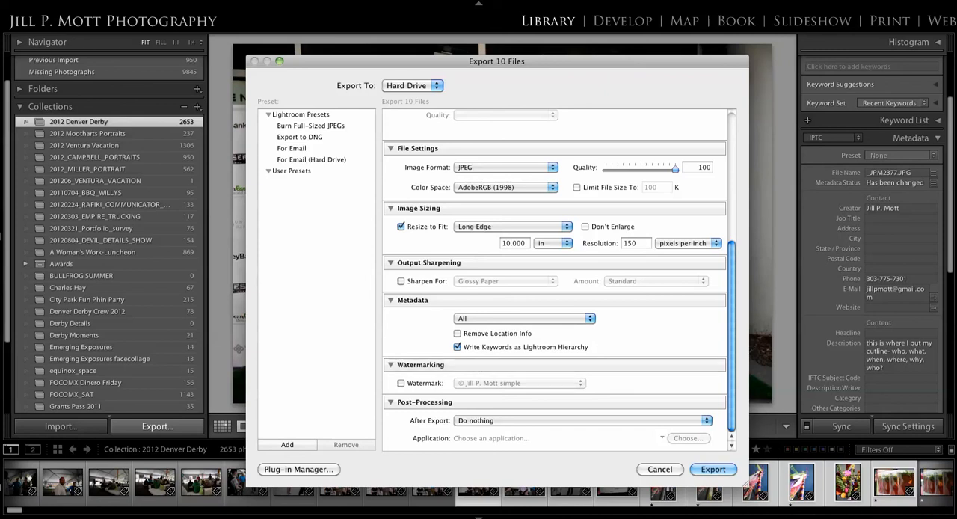
{"action": "left_click", "coordinate": [714, 469]}
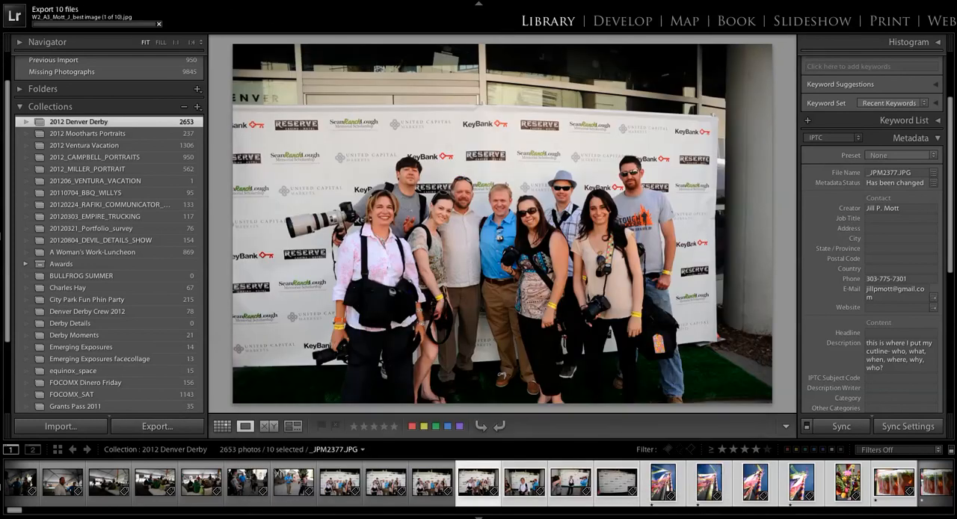